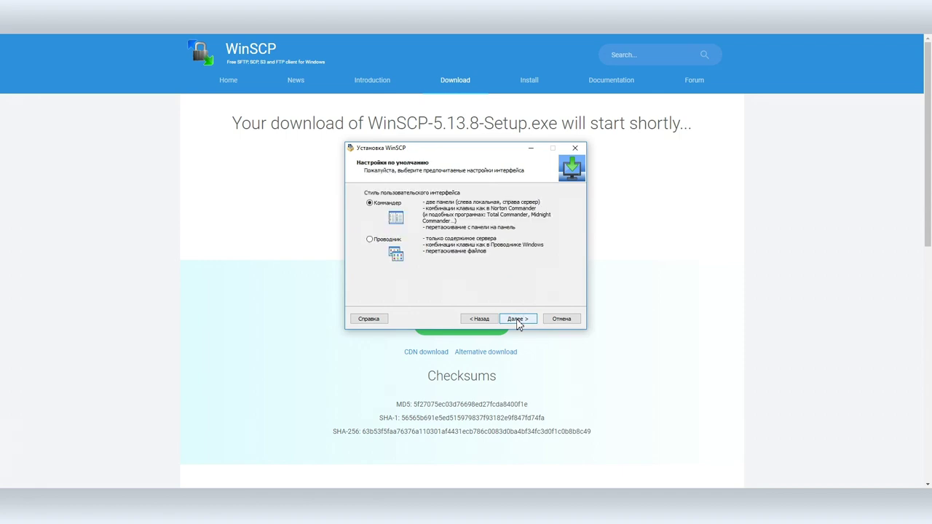
- Complete the WinSCP installation, importing the saved PuTTY sessions 123 and Suelta
{"action": "left_click", "coordinate": [517, 318]}
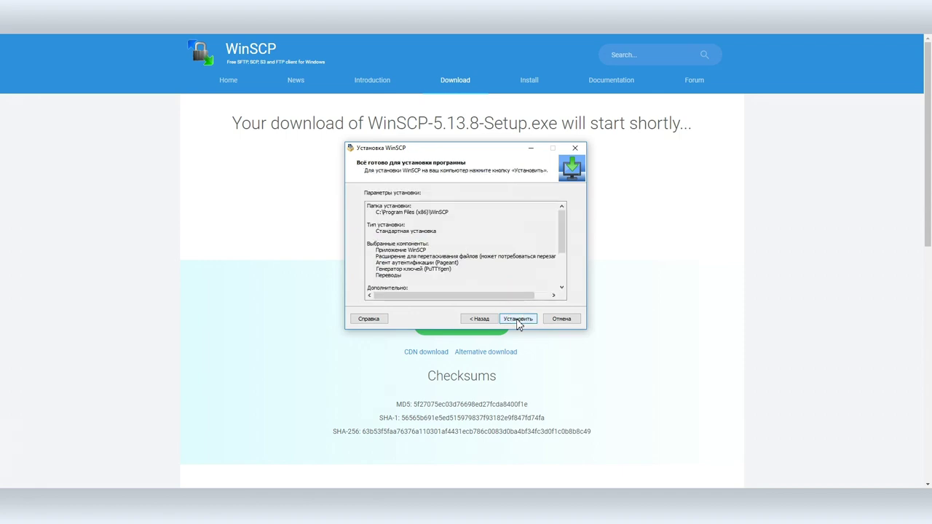
{"action": "left_click", "coordinate": [517, 319]}
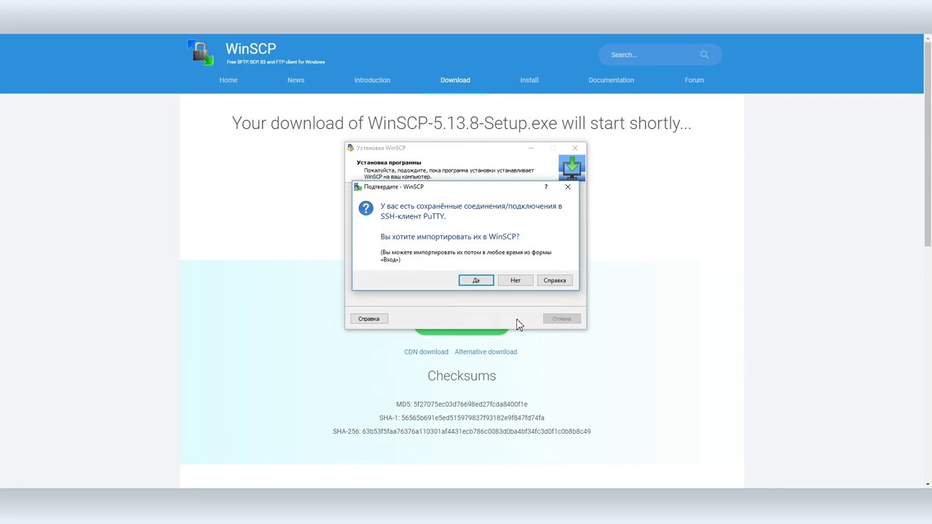
{"action": "left_click", "coordinate": [480, 281]}
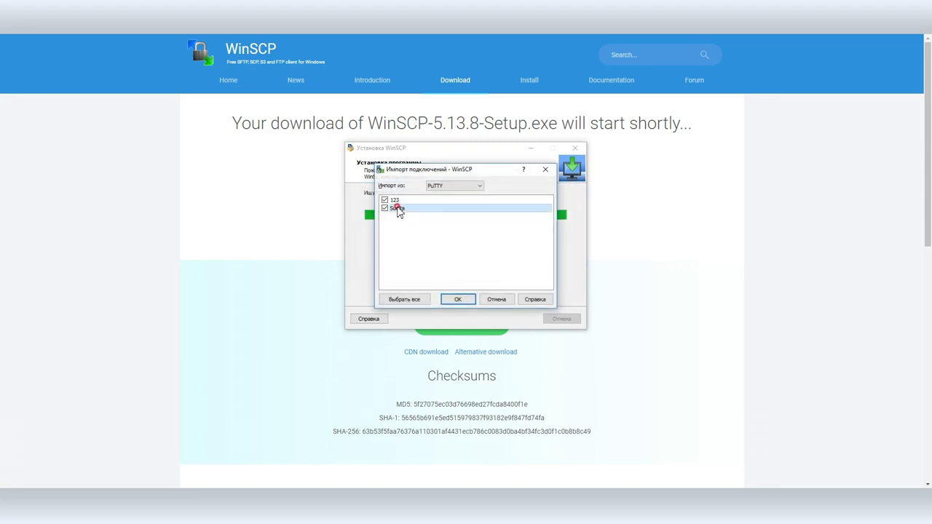
{"action": "left_click", "coordinate": [455, 301]}
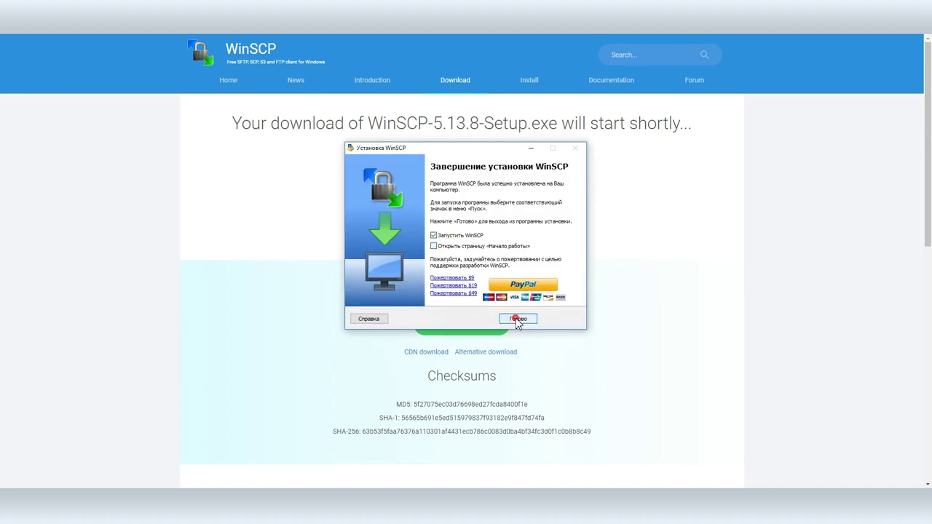
{"action": "left_click", "coordinate": [517, 319]}
- Log in to the saved site 123 with its username and password
{"action": "left_click_drag", "start_coordinate": [278, 75], "coordinate": [445, 162]}
{"action": "left_click", "coordinate": [311, 183]}
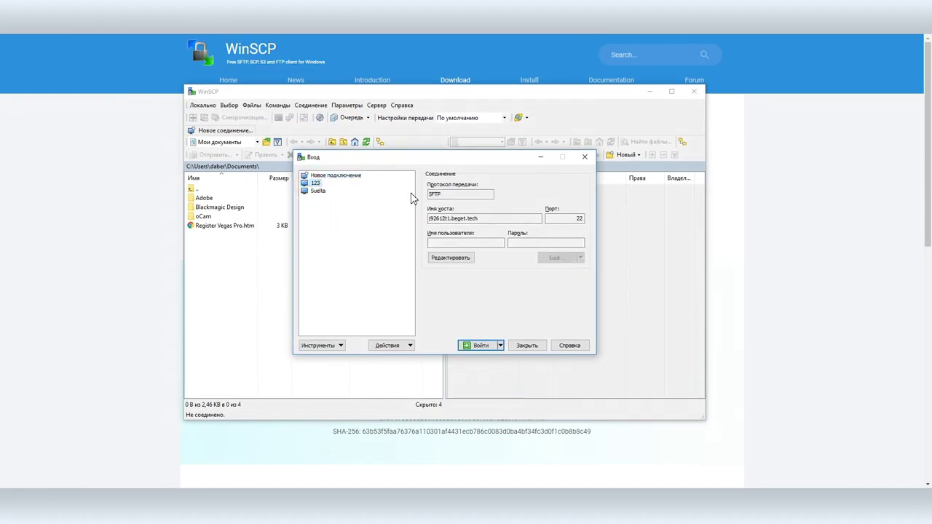
{"action": "left_click", "coordinate": [479, 347]}
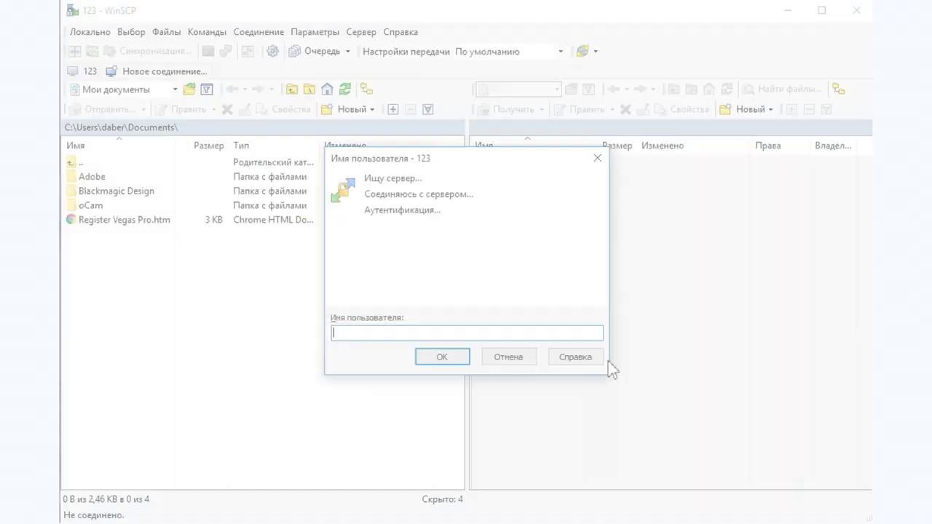
{"action": "left_click", "coordinate": [428, 313]}
{"action": "left_click", "coordinate": [471, 312]}
{"action": "key", "text": "ctrl+v"}
{"action": "left_click", "coordinate": [448, 362]}
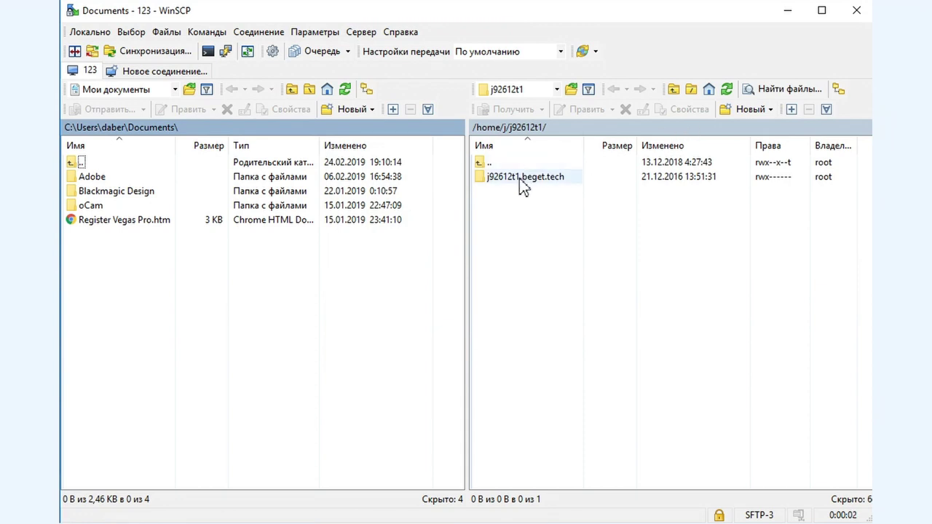
- Open the remote public_html/123 folder, where test_2.txt is listed
{"action": "double_click", "coordinate": [512, 177]}
{"action": "double_click", "coordinate": [517, 177]}
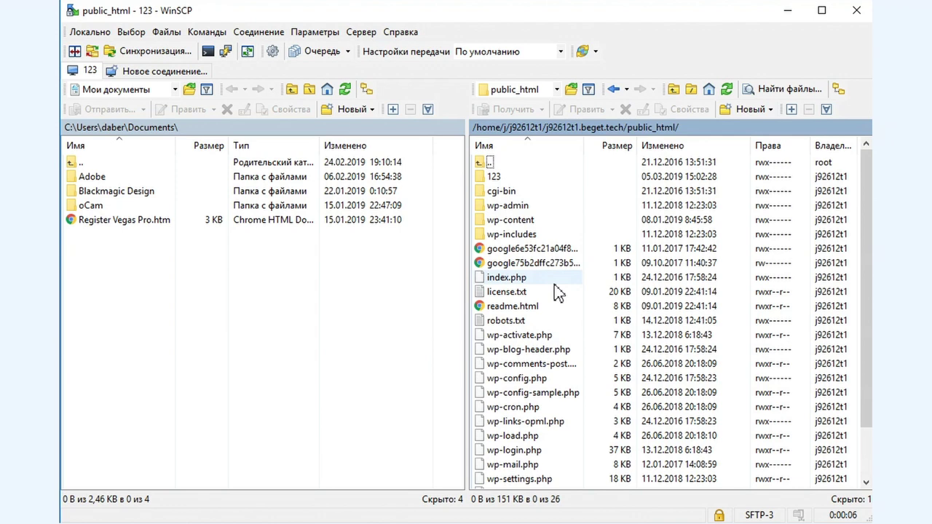
{"action": "scroll", "coordinate": [558, 291], "scroll_direction": "down", "scroll_amount": 2}
{"action": "scroll", "coordinate": [575, 289], "scroll_direction": "up", "scroll_amount": 2}
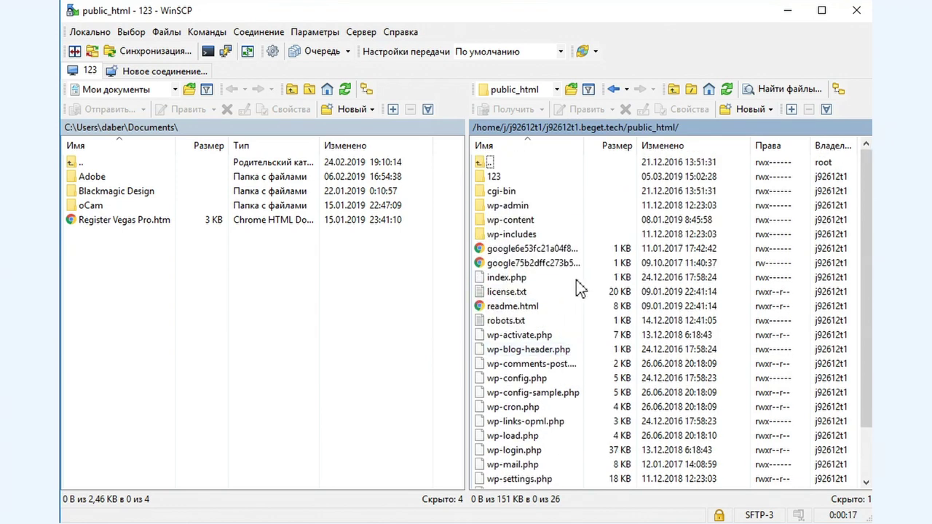
{"action": "double_click", "coordinate": [493, 178]}
{"action": "left_click", "coordinate": [508, 180]}
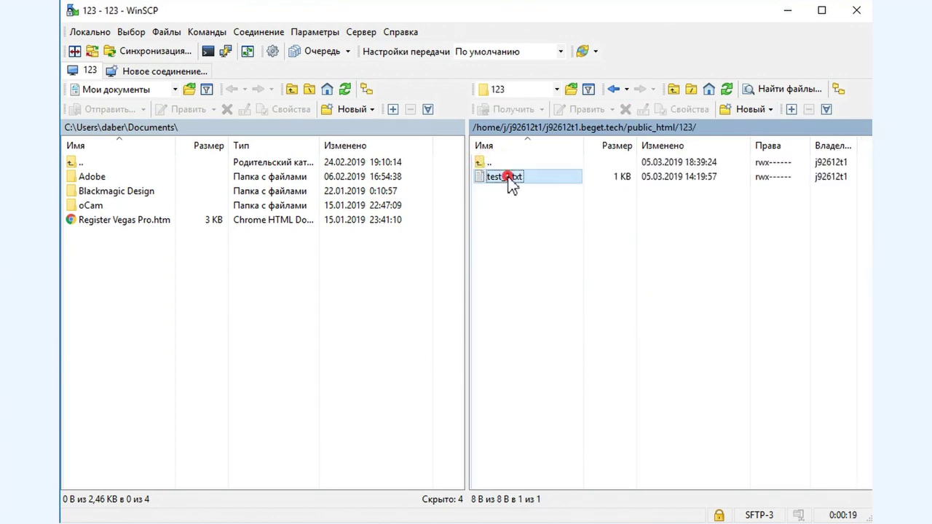
{"action": "left_click", "coordinate": [513, 235]}
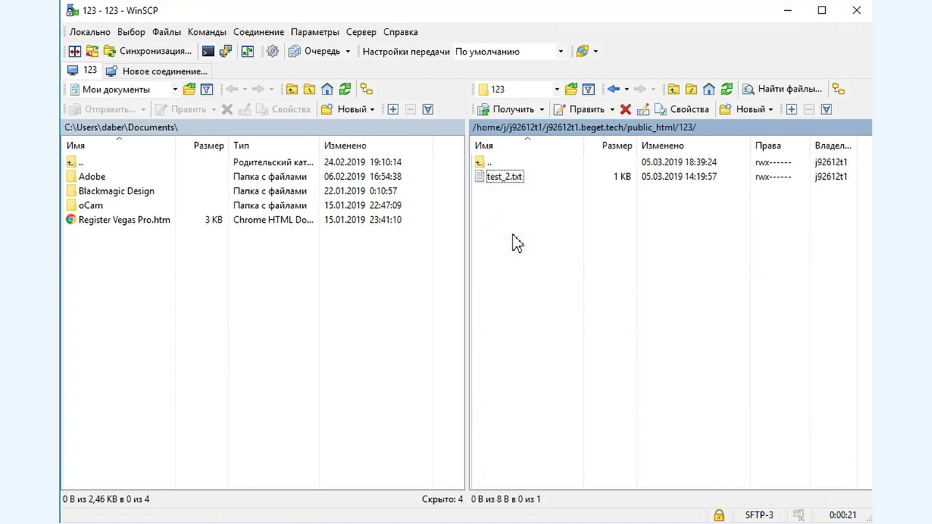
- Add a line '2' under 'Second' in remote test_2.txt, save it and close the editor
{"action": "left_click", "coordinate": [580, 108]}
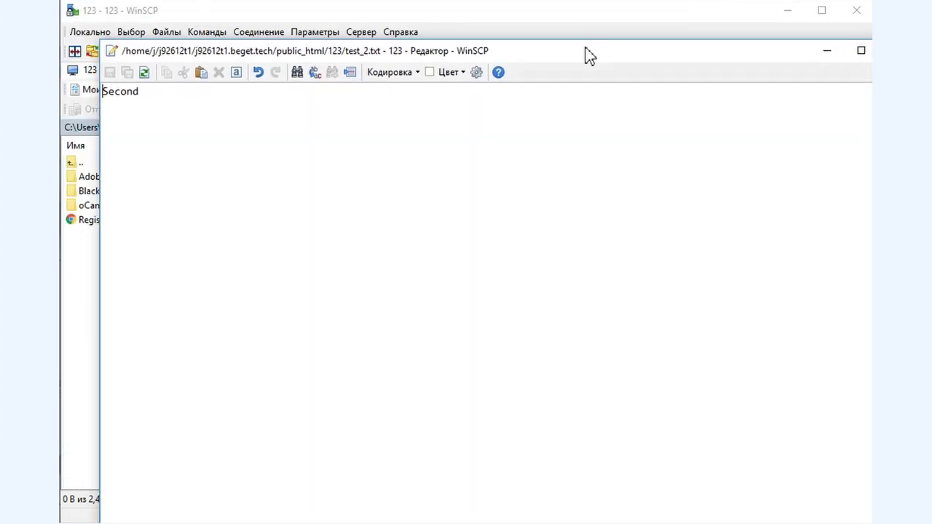
{"action": "left_click", "coordinate": [161, 95]}
{"action": "type", "text": "2"}
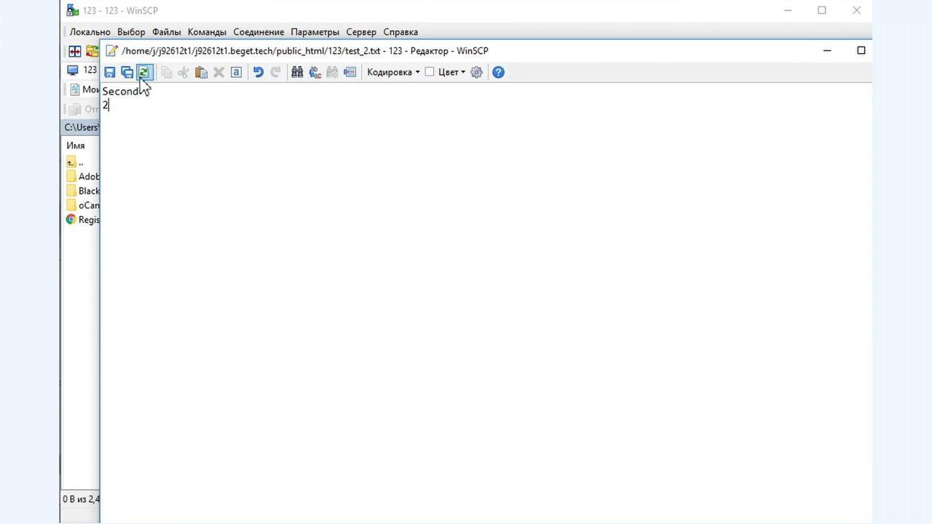
{"action": "left_click", "coordinate": [110, 72]}
{"action": "key", "text": "alt+Tab"}
{"action": "double_click", "coordinate": [505, 177]}
{"action": "key", "text": "alt+Tab"}
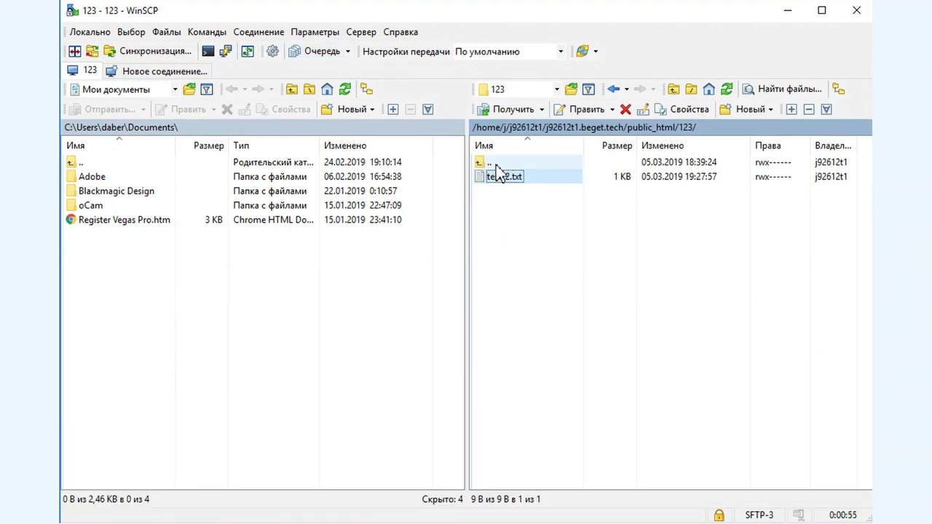
- Review the server and protocol information (SFTP-3, SSH-2, OpenSSH_7.7), then return to remote 123
{"action": "double_click", "coordinate": [497, 163]}
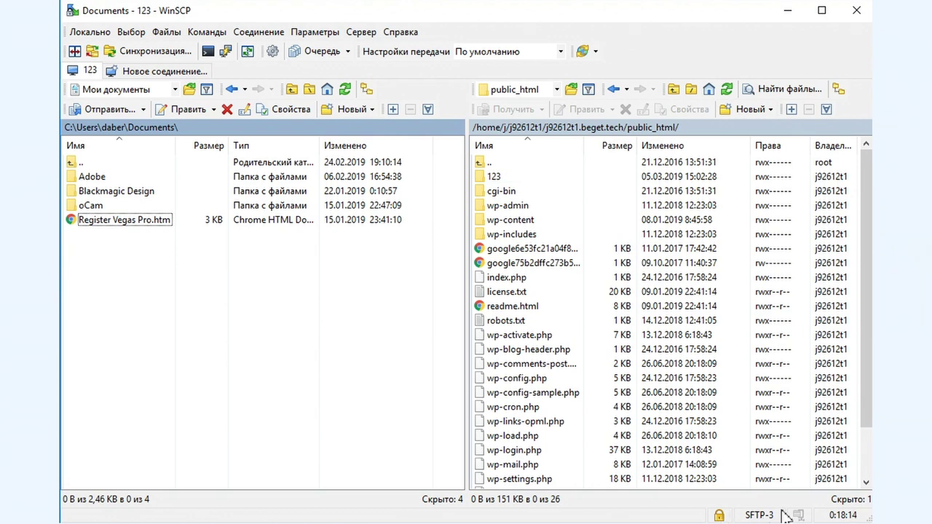
{"action": "left_click", "coordinate": [328, 32]}
{"action": "mouse_move", "coordinate": [278, 38]}
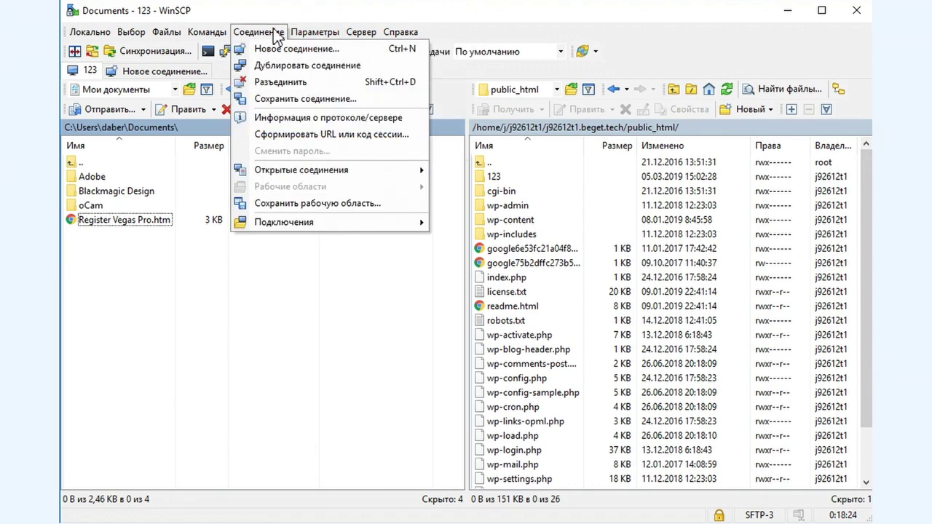
{"action": "left_click", "coordinate": [329, 117]}
{"action": "left_click_drag", "start_coordinate": [423, 110], "coordinate": [456, 90]}
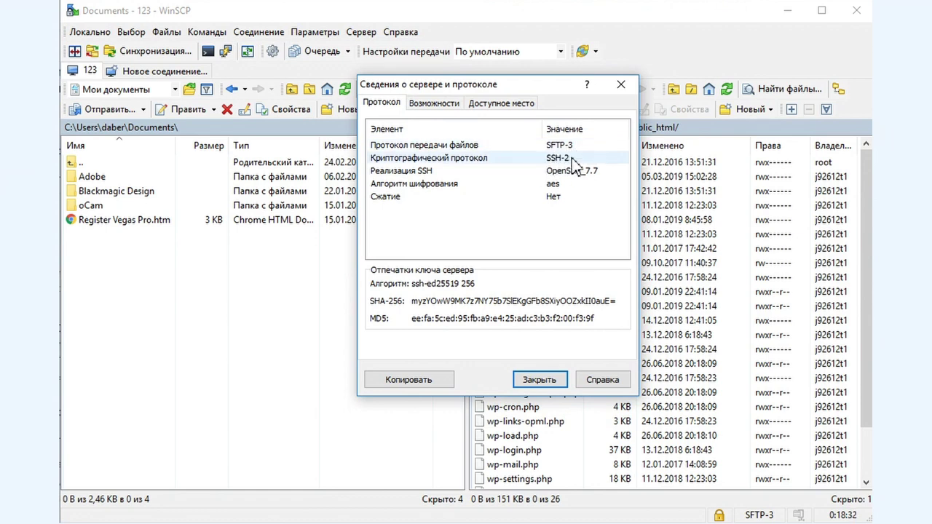
{"action": "left_click", "coordinate": [542, 380]}
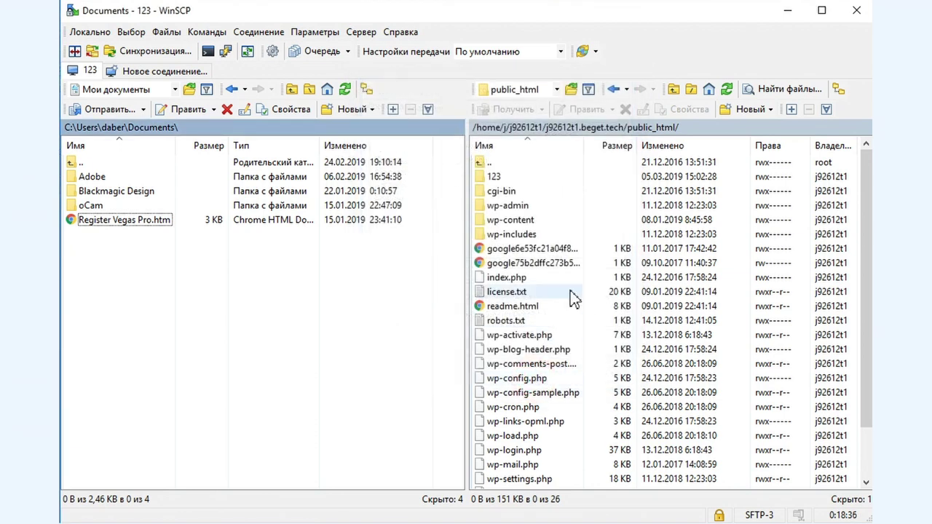
{"action": "double_click", "coordinate": [504, 177]}
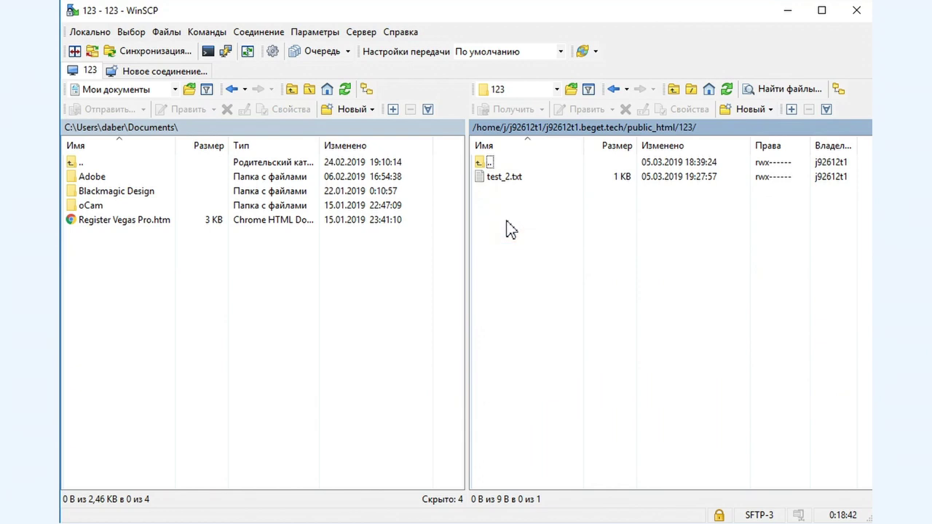
- Browse up the remote tree, dismiss the access-denied error, and return to the 123 folder
{"action": "key", "text": "BackSpace"}
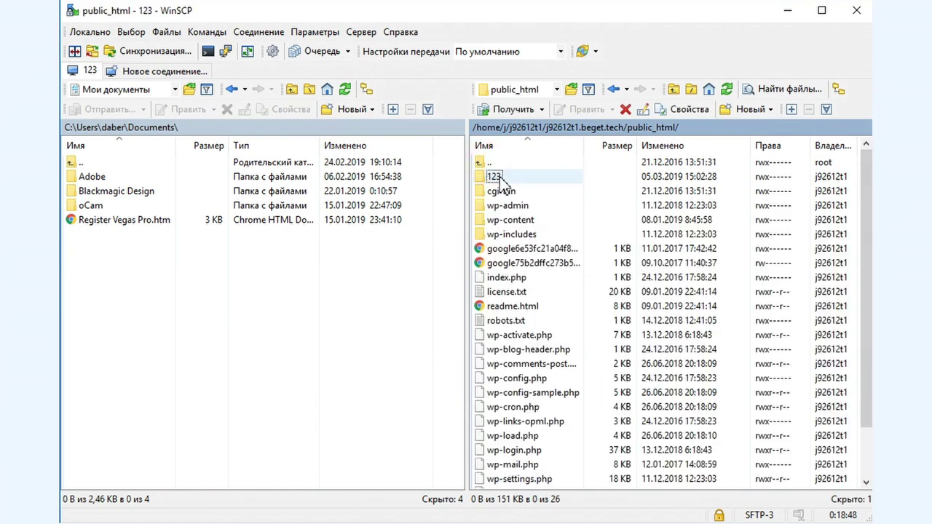
{"action": "double_click", "coordinate": [674, 89]}
{"action": "left_click", "coordinate": [674, 89]}
{"action": "left_click", "coordinate": [547, 349]}
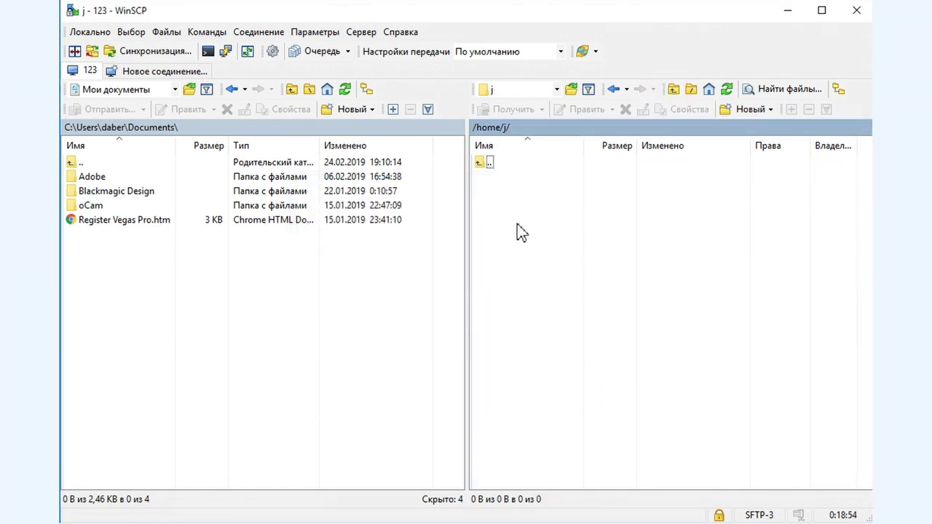
{"action": "left_click", "coordinate": [614, 89]}
{"action": "double_click", "coordinate": [524, 177]}
{"action": "double_click", "coordinate": [525, 177]}
{"action": "double_click", "coordinate": [524, 177]}
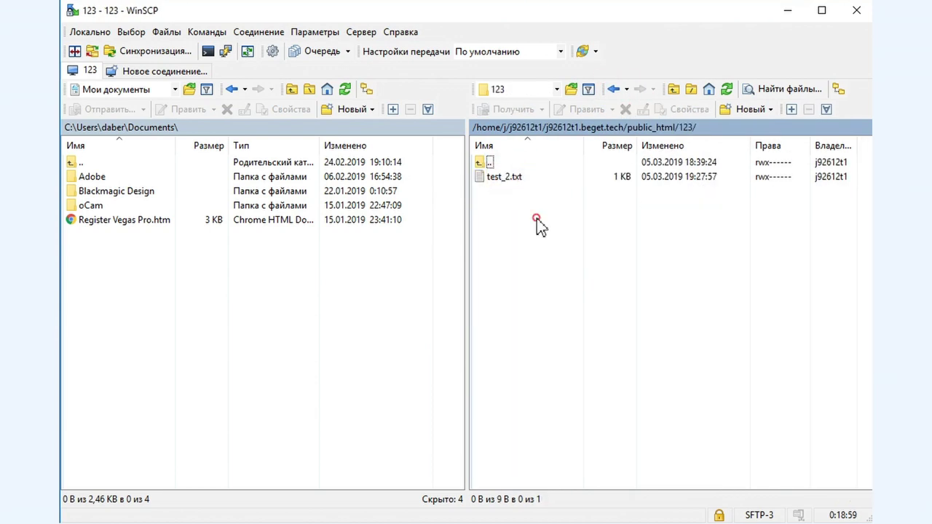
{"action": "right_click", "coordinate": [521, 209]}
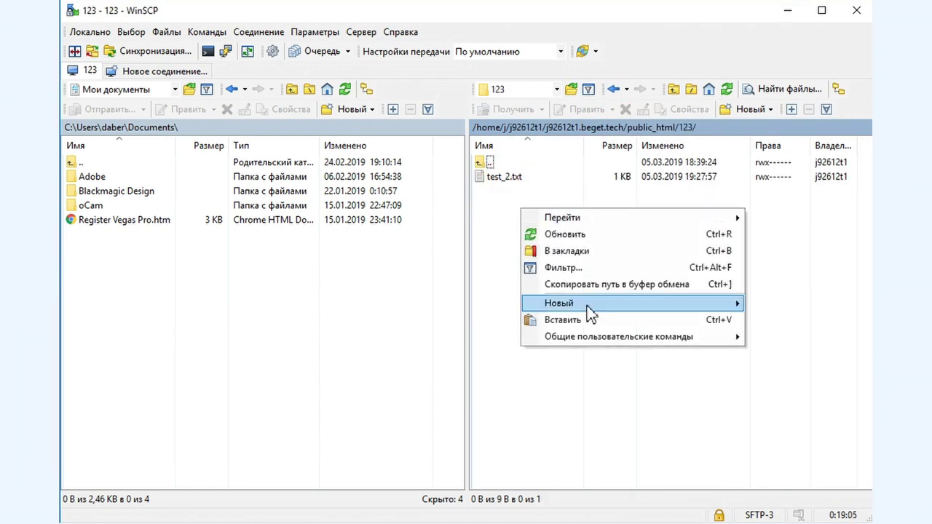
{"action": "left_click", "coordinate": [659, 442]}
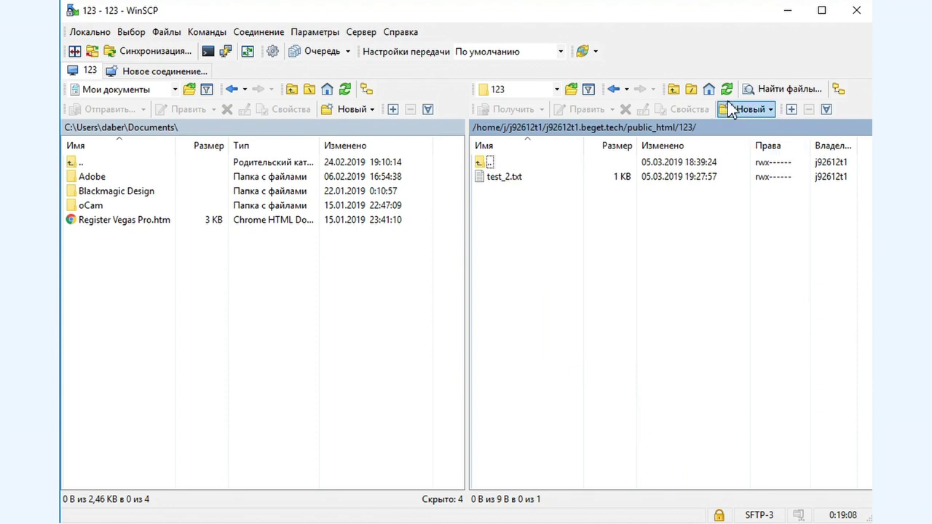
- Create remote file test_1.txt containing 'First' and '1' on a new line, and save it
{"action": "left_click", "coordinate": [744, 110]}
{"action": "left_click", "coordinate": [764, 125]}
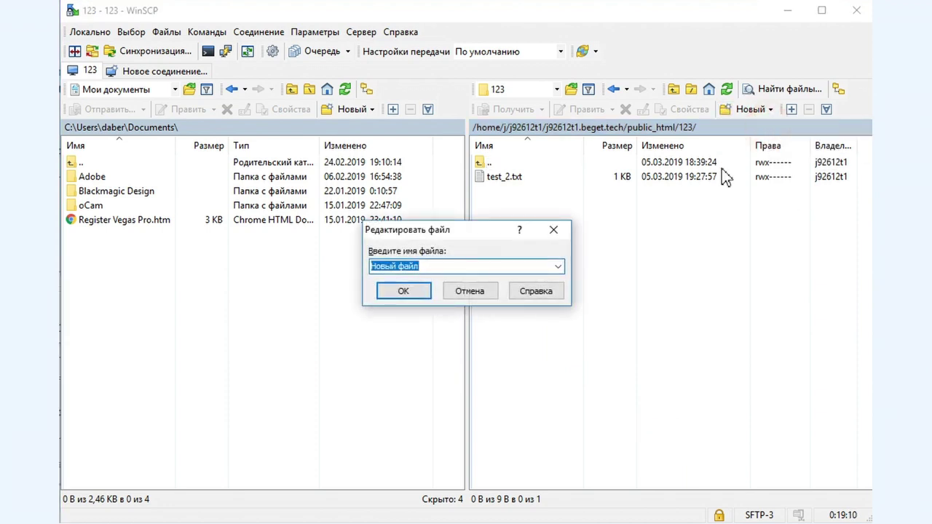
{"action": "type", "text": "test_1.txt"}
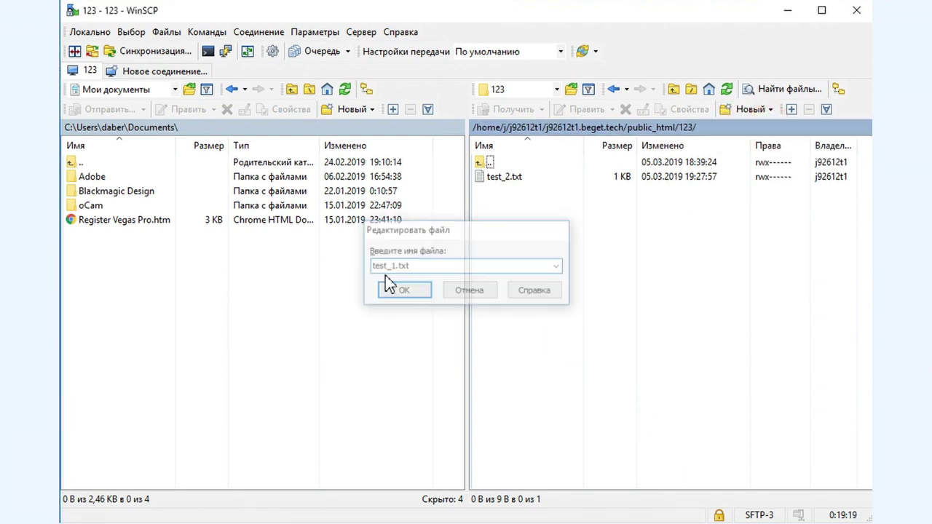
{"action": "left_click", "coordinate": [401, 291]}
{"action": "type", "text": "First"}
{"action": "key", "text": "Return"}
{"action": "type", "text": "1"}
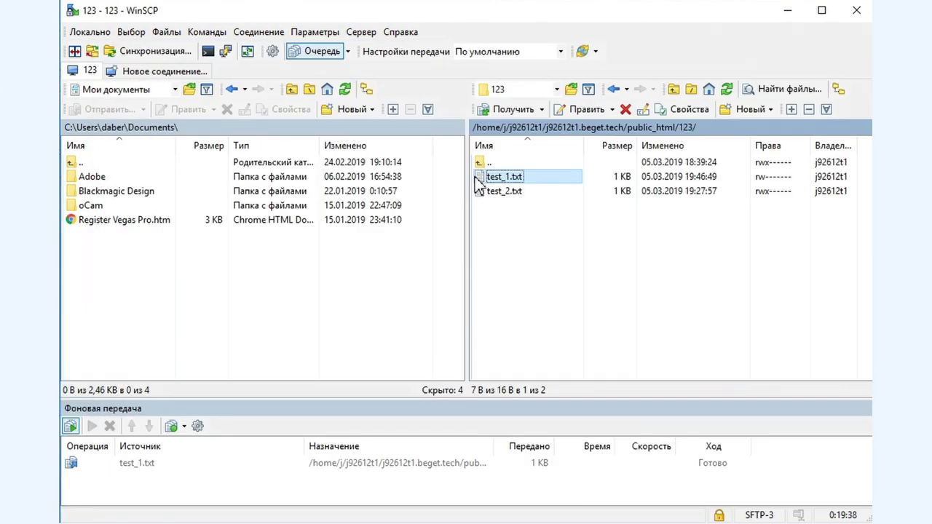
{"action": "left_click", "coordinate": [479, 176]}
- Rename remote test_2.txt to test_3.txt
{"action": "left_click", "coordinate": [501, 178]}
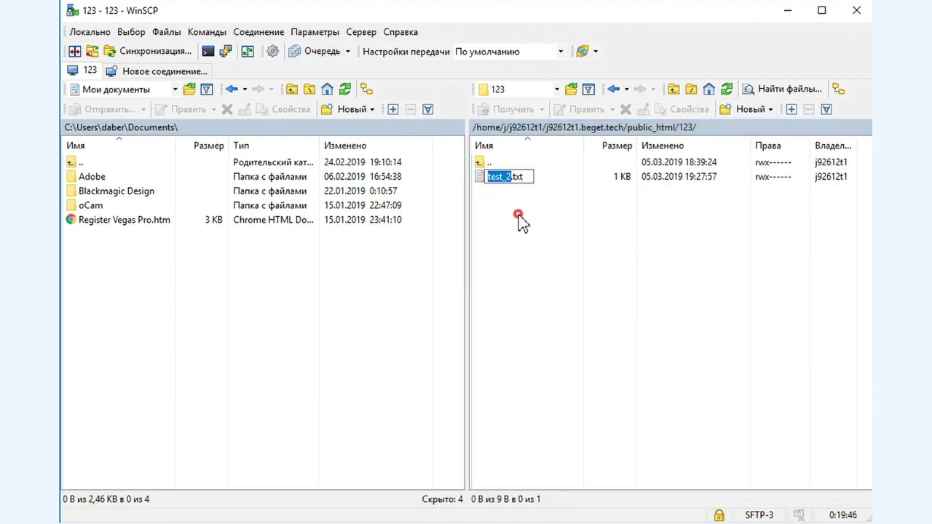
{"action": "left_click", "coordinate": [504, 182]}
{"action": "left_click", "coordinate": [500, 175]}
{"action": "type", "text": "test_3"}
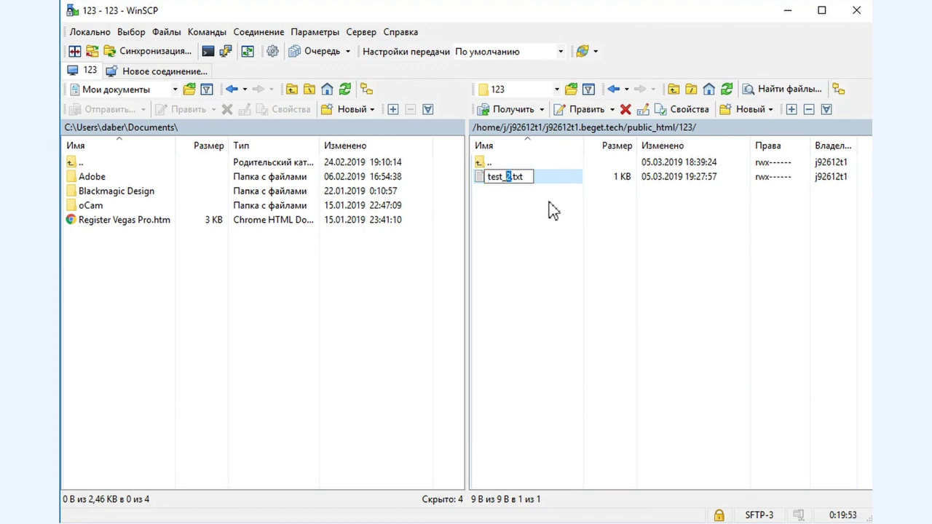
{"action": "left_click", "coordinate": [551, 210]}
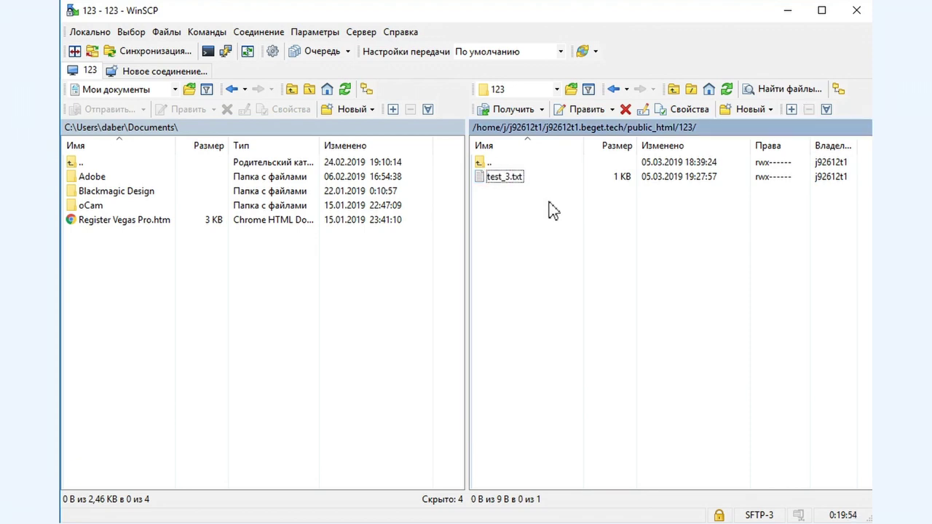
- Upload Echo PCI driver log.txt from local C:\ into the remote 123 folder and view it
{"action": "left_click", "coordinate": [142, 333]}
{"action": "left_click", "coordinate": [134, 89]}
{"action": "left_click", "coordinate": [131, 89]}
{"action": "left_click", "coordinate": [309, 89]}
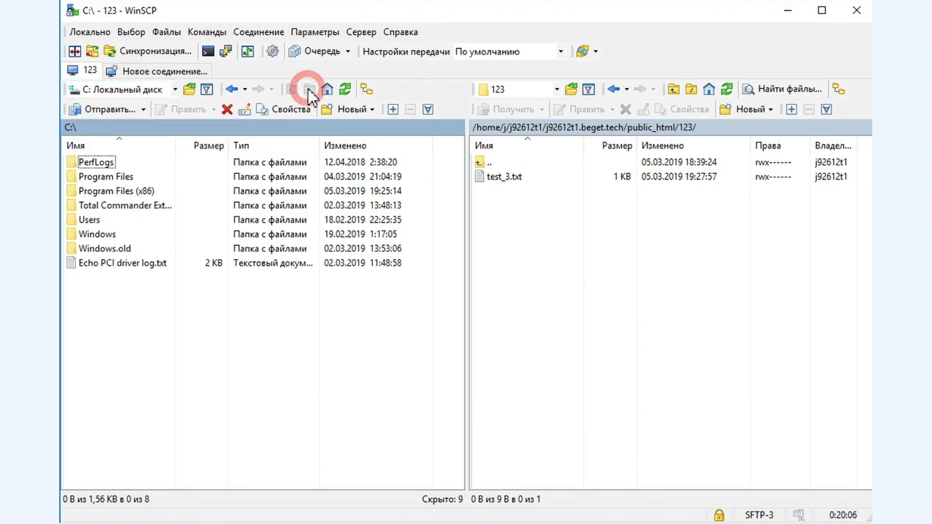
{"action": "left_click", "coordinate": [81, 264]}
{"action": "left_click_drag", "start_coordinate": [72, 264], "coordinate": [510, 245]}
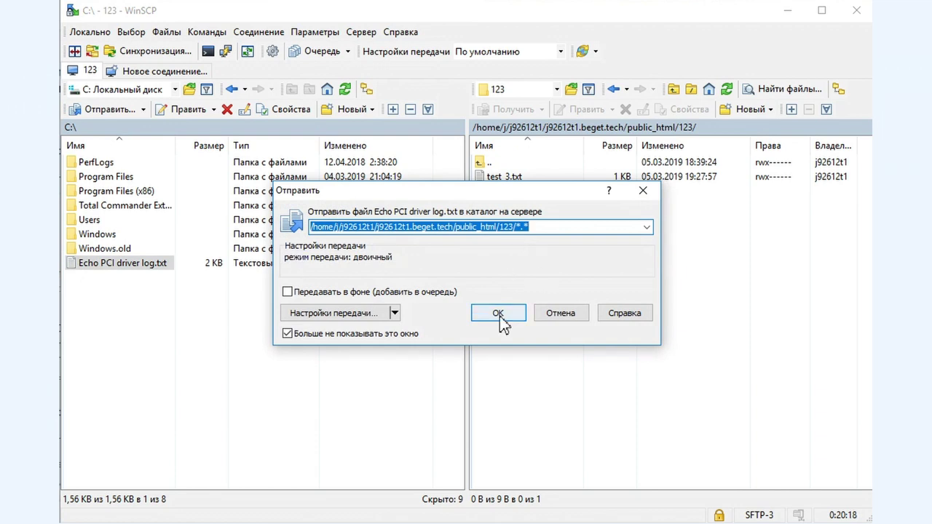
{"action": "left_click", "coordinate": [499, 315]}
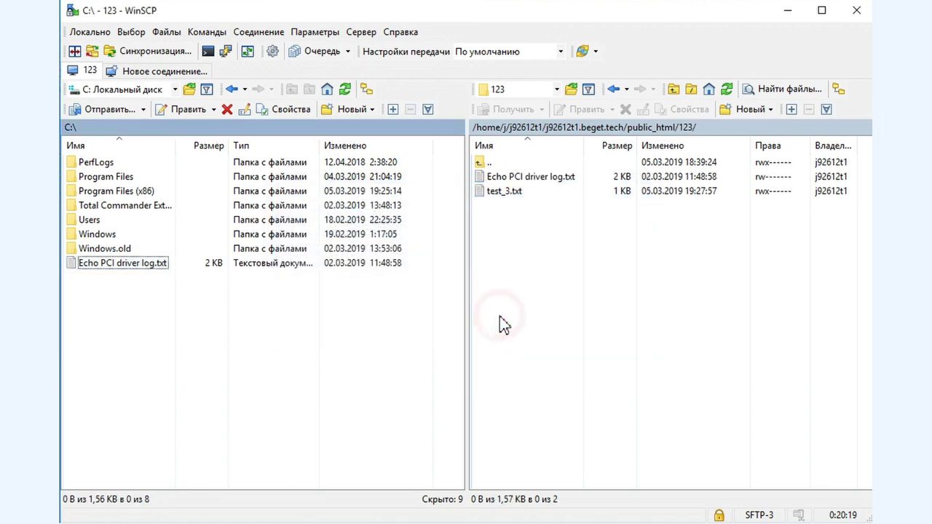
{"action": "double_click", "coordinate": [541, 177]}
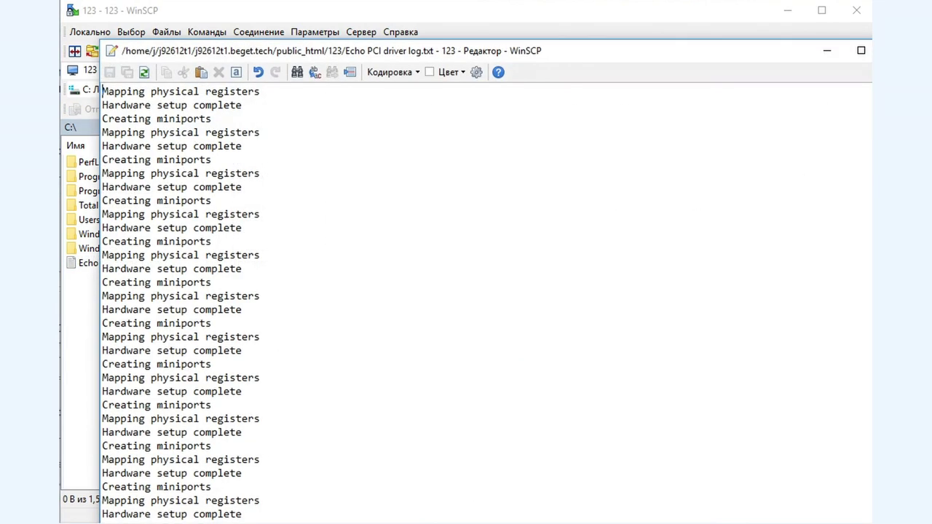
{"action": "key", "text": "Escape"}
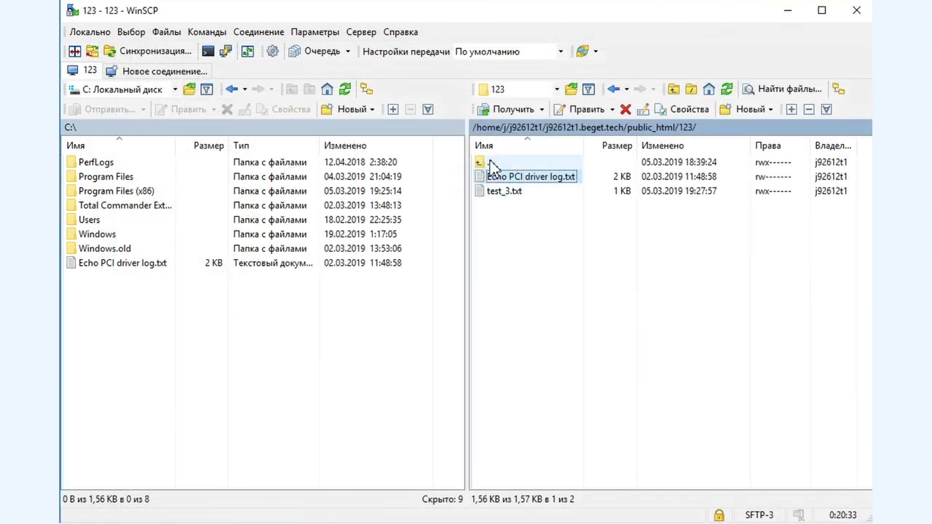
- Browse to remote public_html/wp-content/themes and add it as a favourite folder
{"action": "double_click", "coordinate": [495, 165]}
{"action": "double_click", "coordinate": [539, 178]}
{"action": "double_click", "coordinate": [498, 164]}
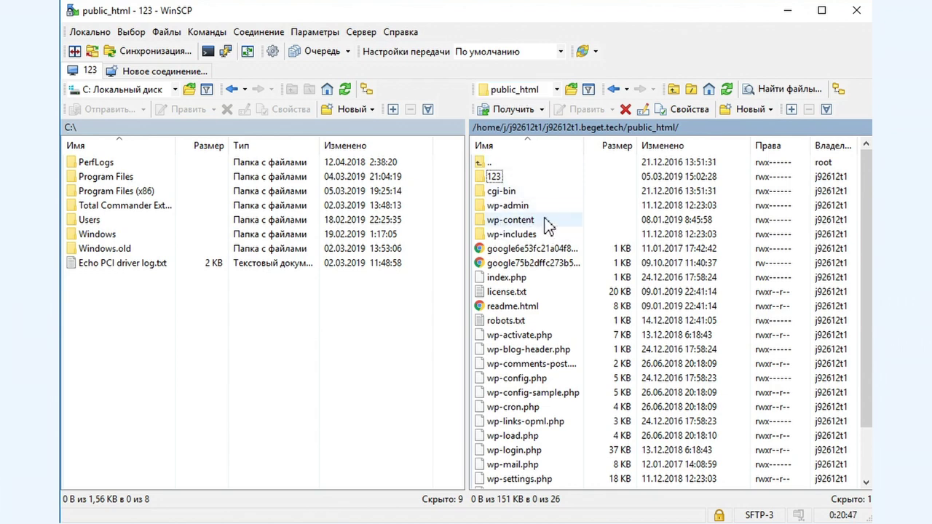
{"action": "double_click", "coordinate": [536, 222]}
{"action": "double_click", "coordinate": [519, 206]}
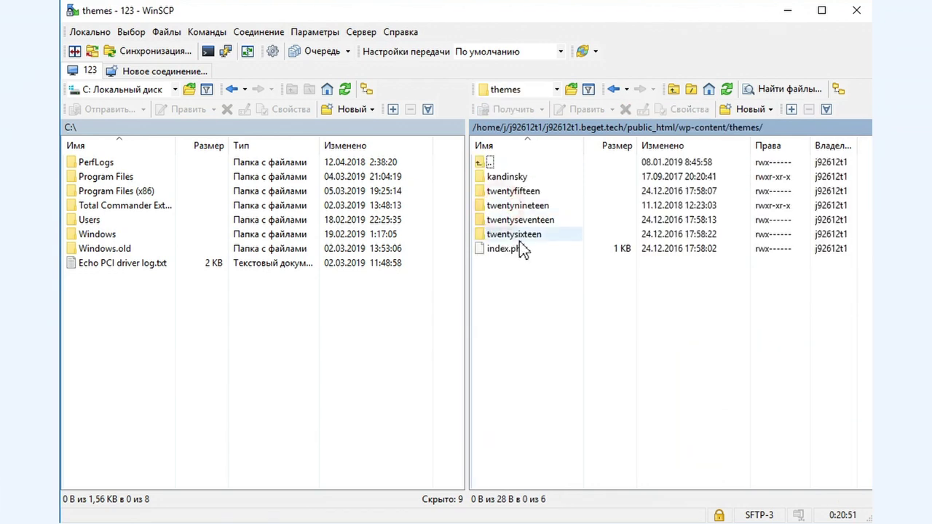
{"action": "left_click", "coordinate": [507, 177]}
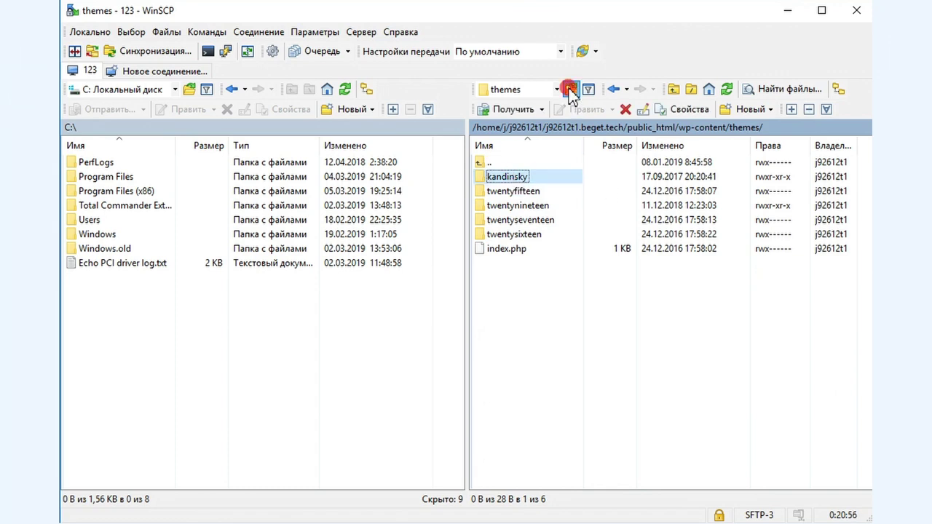
{"action": "left_click", "coordinate": [571, 89]}
{"action": "left_click", "coordinate": [543, 221]}
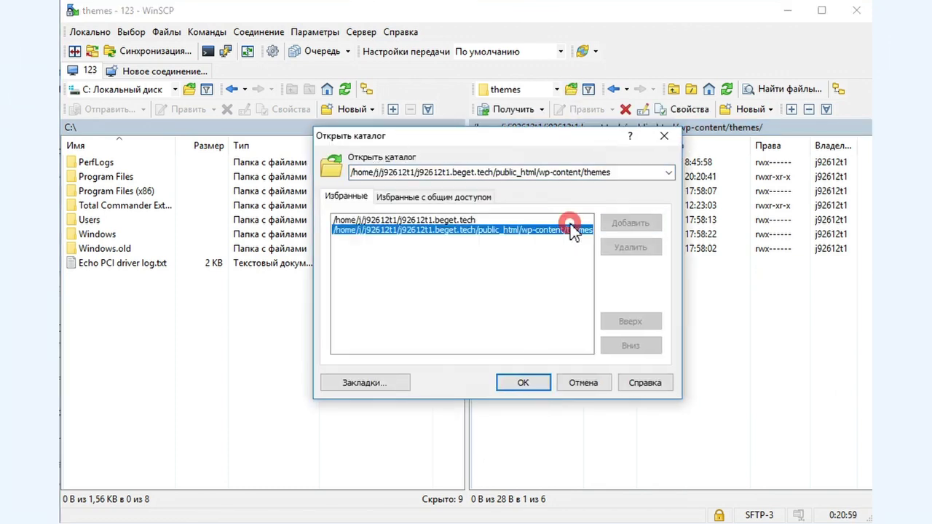
{"action": "left_click", "coordinate": [527, 384]}
- Jump to the home folder, return to themes via the favourite, then go up to public_html
{"action": "left_click", "coordinate": [534, 90]}
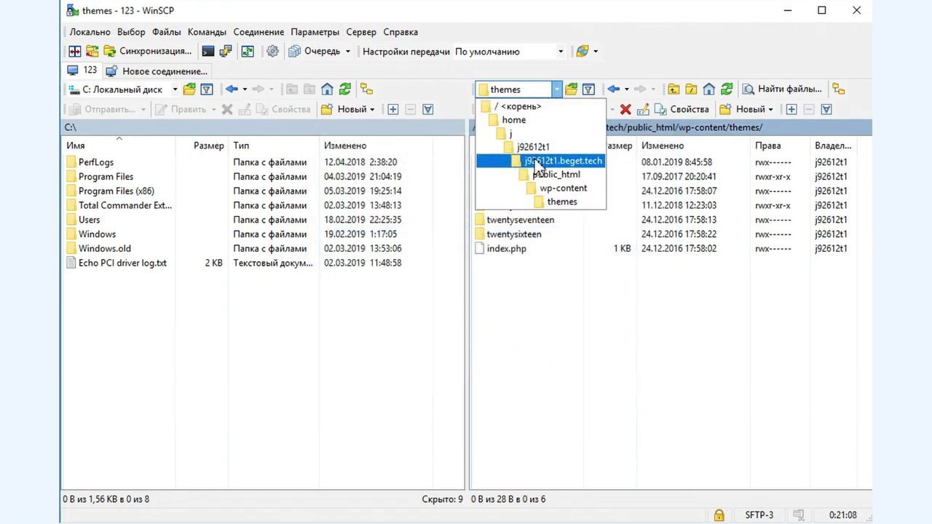
{"action": "left_click", "coordinate": [557, 160]}
{"action": "left_click", "coordinate": [572, 89]}
{"action": "left_click", "coordinate": [428, 230]}
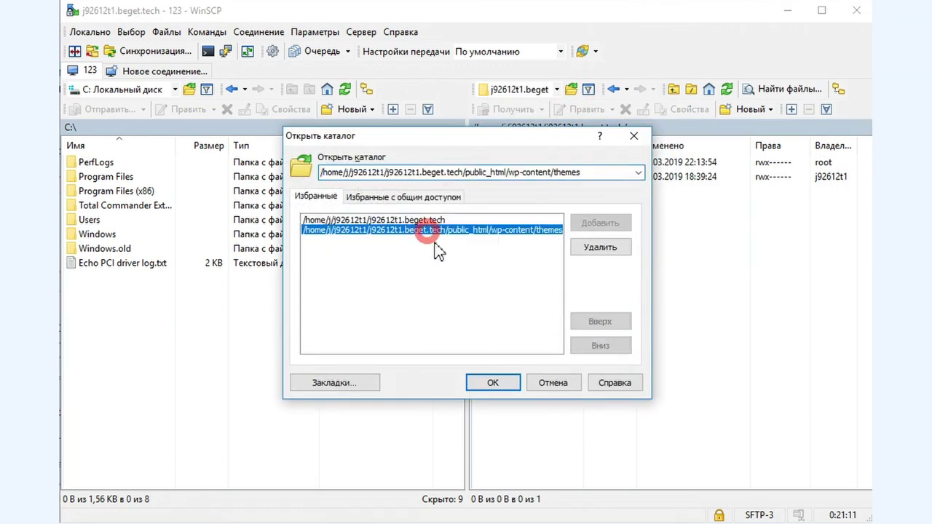
{"action": "left_click", "coordinate": [485, 384]}
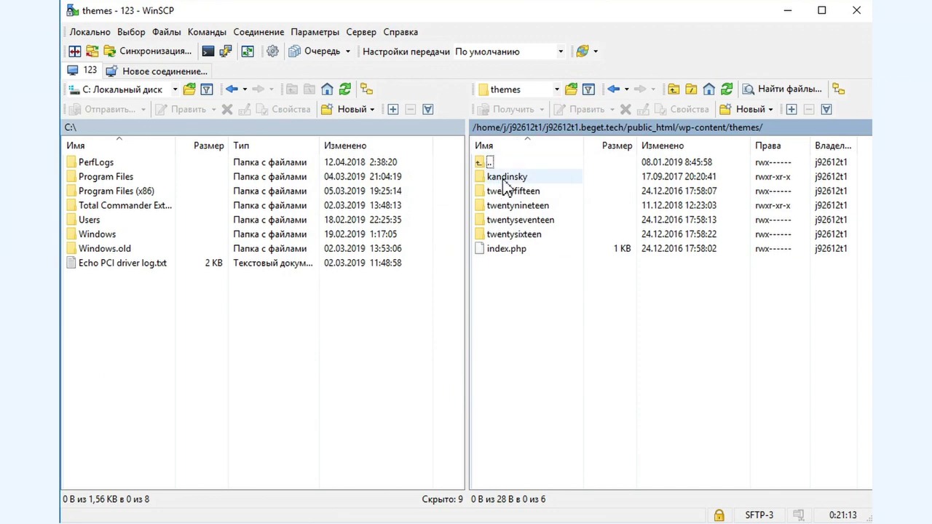
{"action": "left_click", "coordinate": [506, 249]}
{"action": "left_click_drag", "start_coordinate": [507, 250], "coordinate": [553, 261]}
{"action": "double_click", "coordinate": [503, 163]}
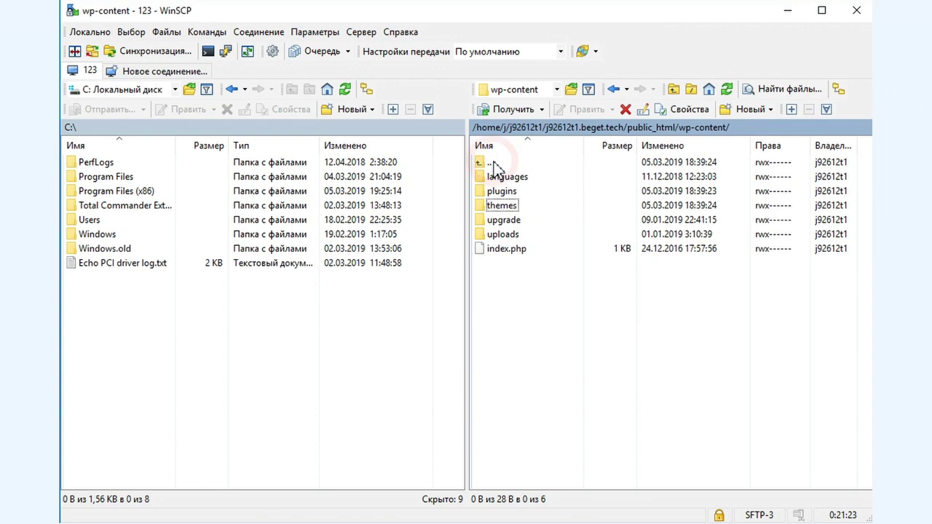
{"action": "double_click", "coordinate": [506, 166]}
{"action": "left_click", "coordinate": [773, 90]}
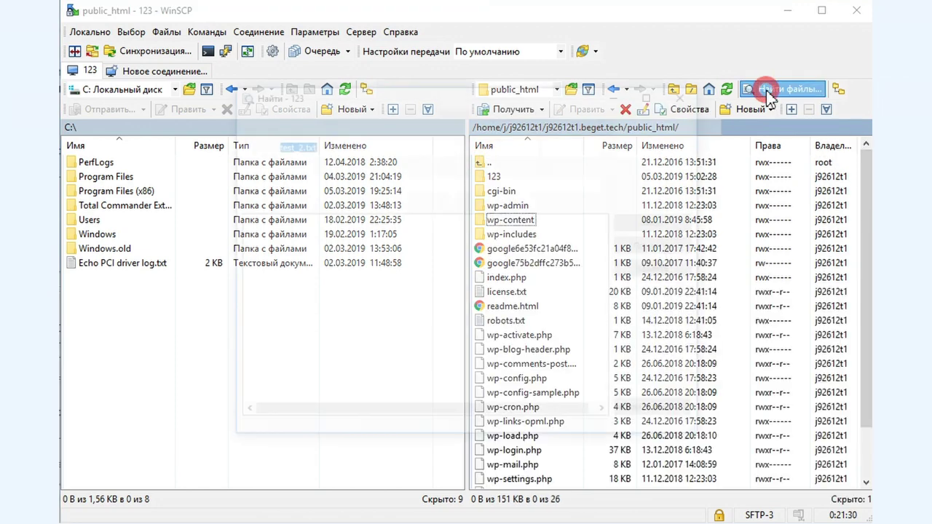
- Search remote public_html for test_2.txt, then stop the search
{"action": "left_click", "coordinate": [332, 143]}
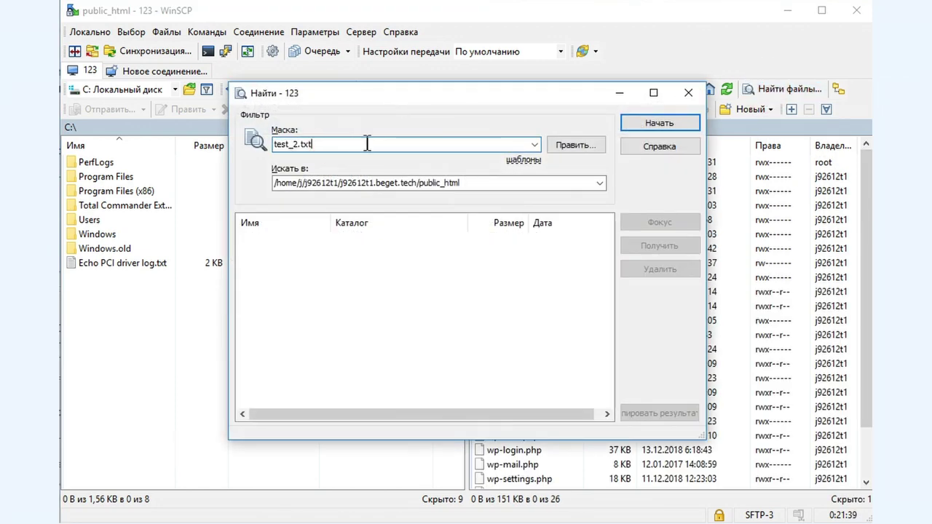
{"action": "left_click", "coordinate": [684, 122]}
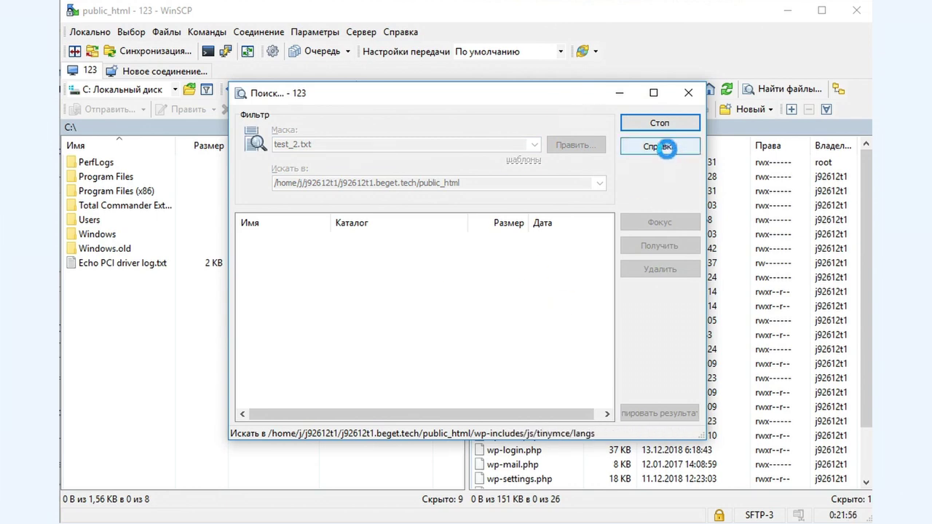
{"action": "left_click", "coordinate": [658, 123]}
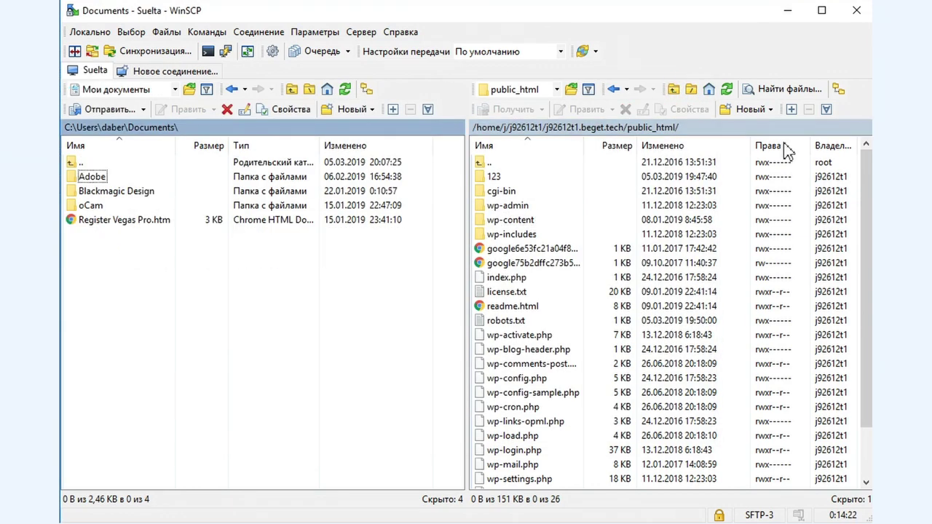
- Download the remote 123 folder into local Documents and open it
{"action": "left_click", "coordinate": [488, 179]}
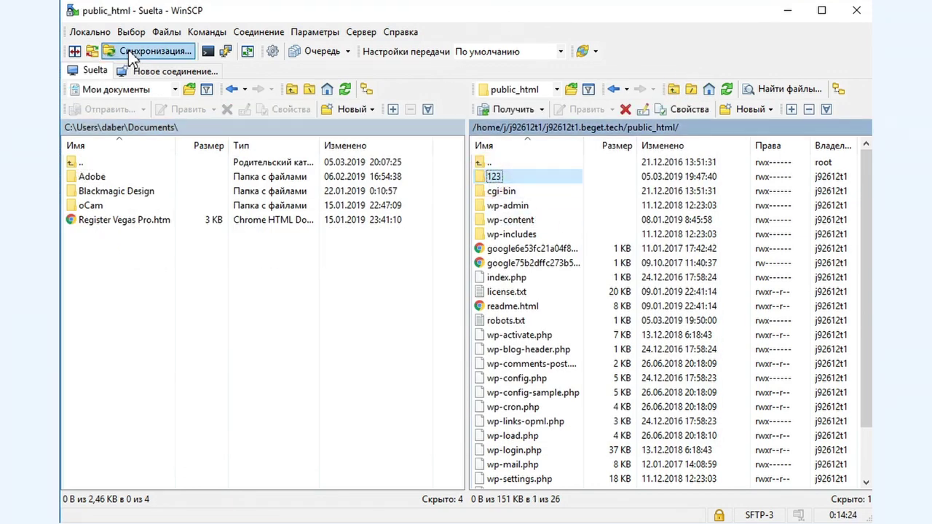
{"action": "left_click_drag", "start_coordinate": [486, 177], "coordinate": [140, 267]}
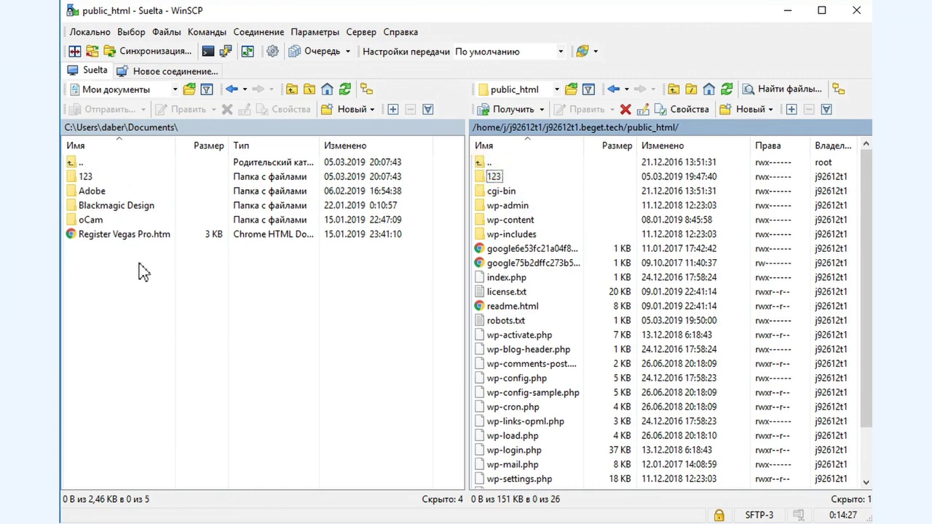
{"action": "double_click", "coordinate": [87, 177]}
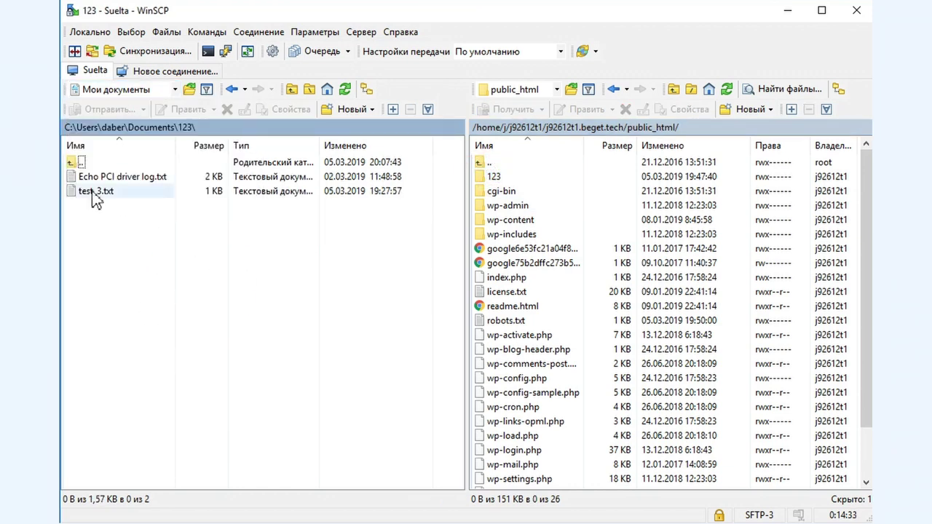
- Create local file Test_1.txt containing 'First' and save it
{"action": "right_click", "coordinate": [99, 225]}
{"action": "left_click", "coordinate": [385, 324]}
{"action": "type", "text": "Test_1."}
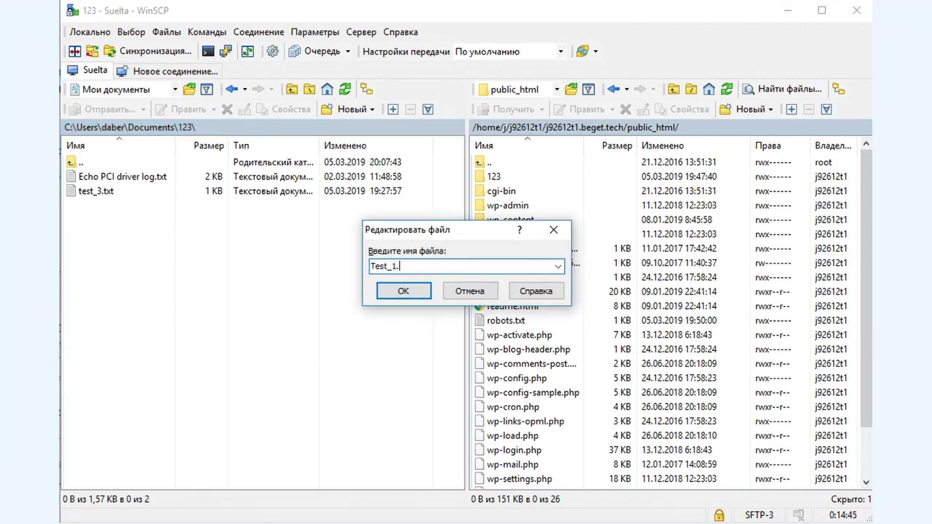
{"action": "type", "text": "txt"}
{"action": "key", "text": "Return"}
{"action": "type", "text": "First"}
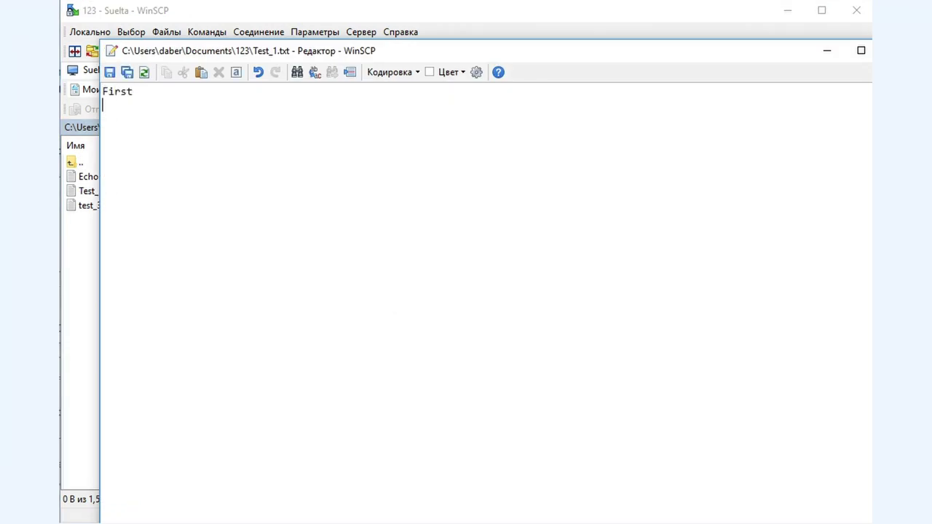
{"action": "key", "text": "alt+F4"}
- Create local file Test_2.txt containing 'Second', then reopen the remote 123 folder
{"action": "right_click", "coordinate": [95, 250]}
{"action": "mouse_move", "coordinate": [291, 343]}
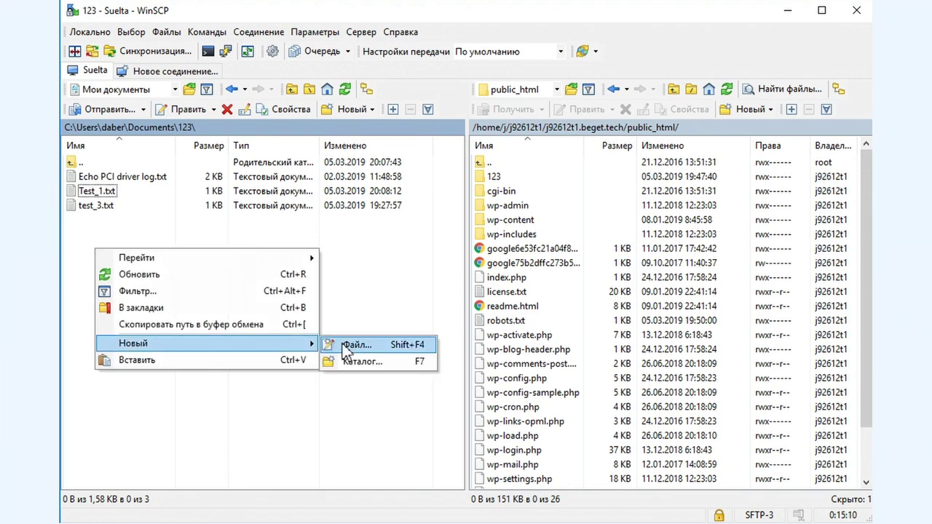
{"action": "left_click", "coordinate": [345, 347]}
{"action": "type", "text": "Test_2.txt"}
{"action": "key", "text": "Return"}
{"action": "type", "text": "Second"}
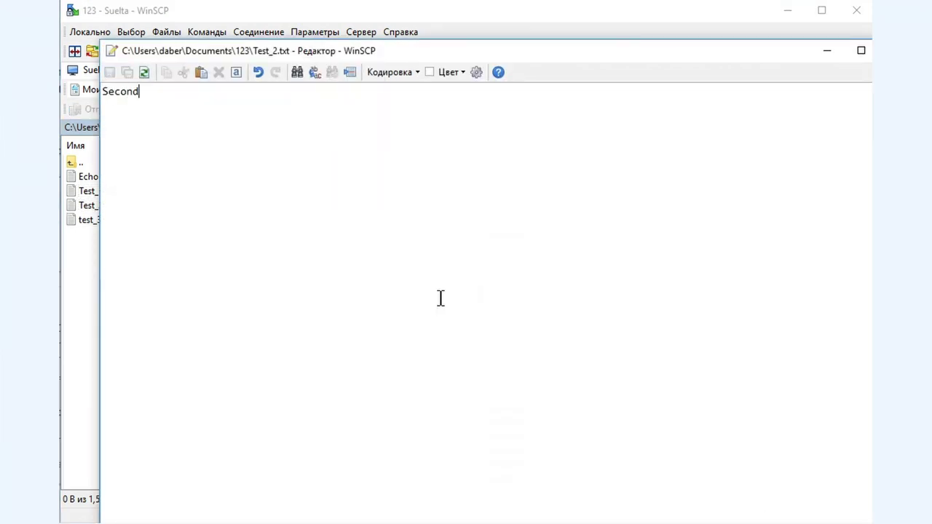
{"action": "key", "text": "alt+F4"}
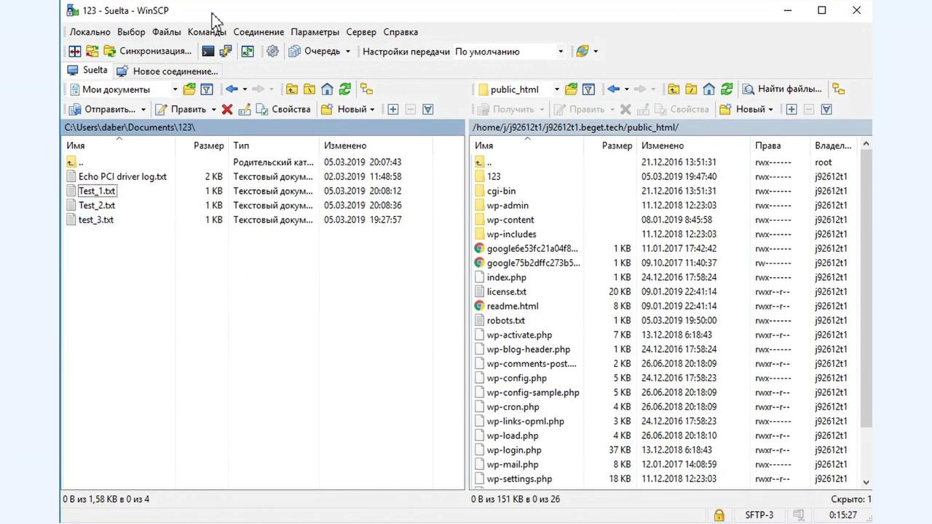
{"action": "double_click", "coordinate": [497, 177]}
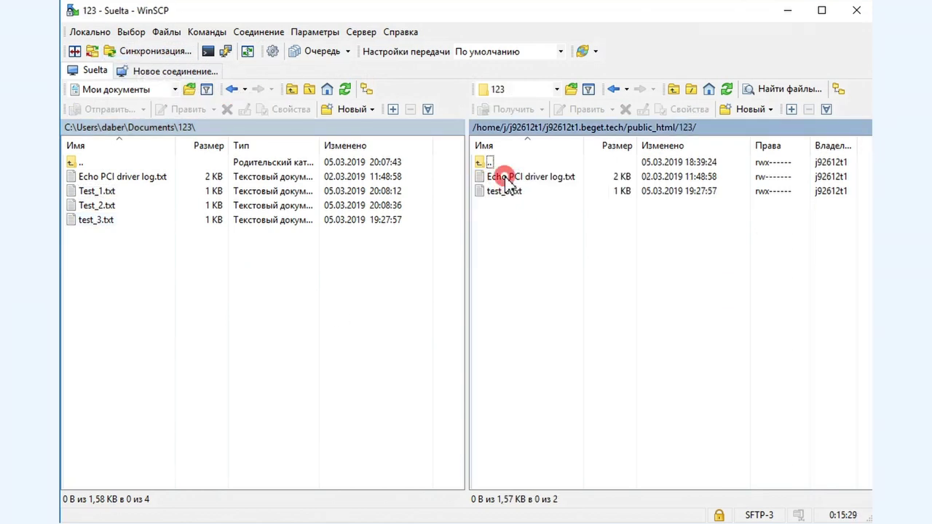
- Synchronize toward the server, uploading Test_1.txt and Test_2.txt (11 B) to remote 123
{"action": "left_click", "coordinate": [160, 53]}
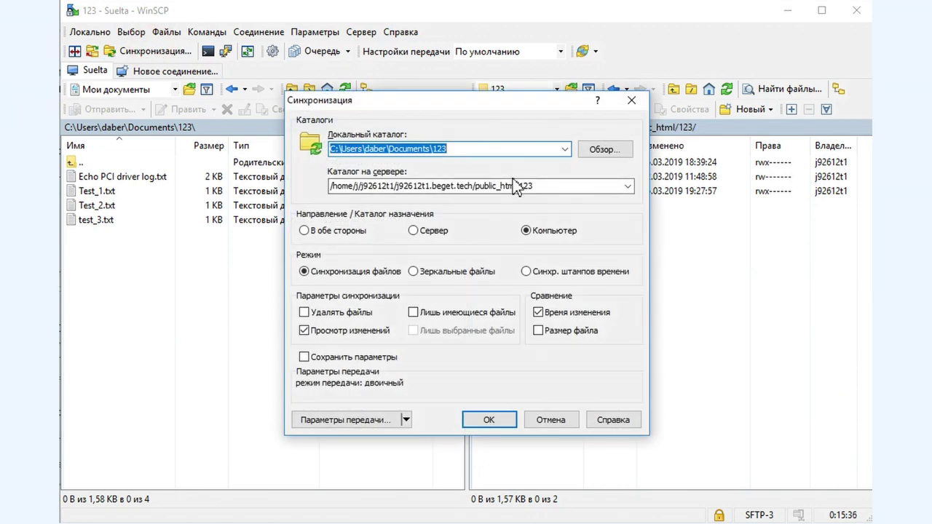
{"action": "left_click", "coordinate": [428, 231]}
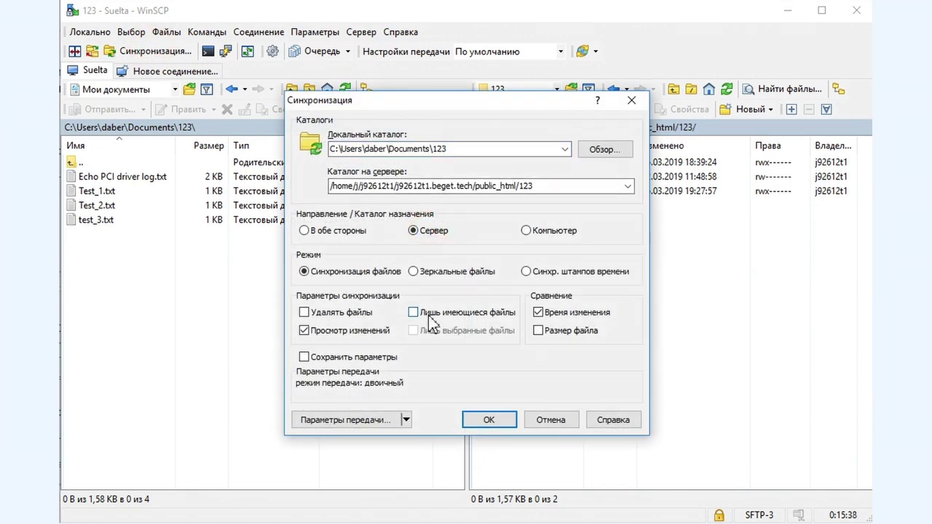
{"action": "left_click", "coordinate": [487, 419]}
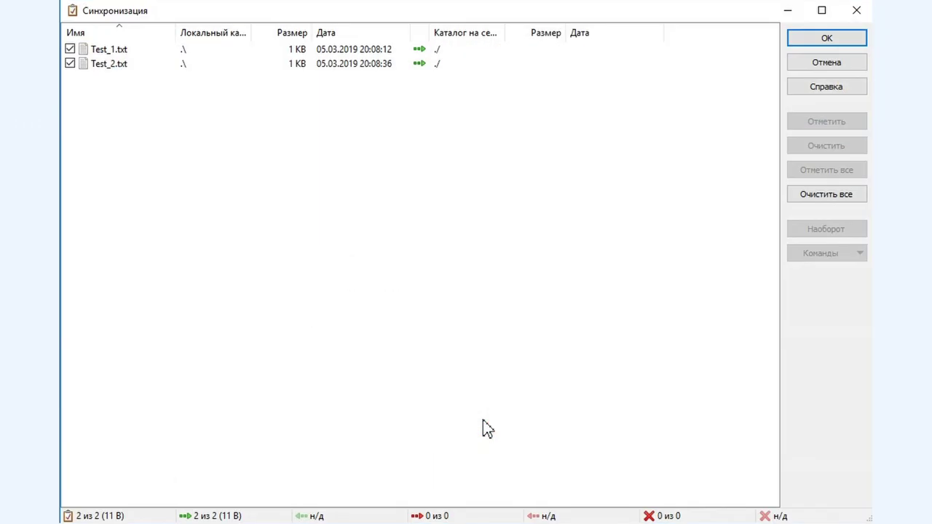
{"action": "left_click", "coordinate": [804, 40]}
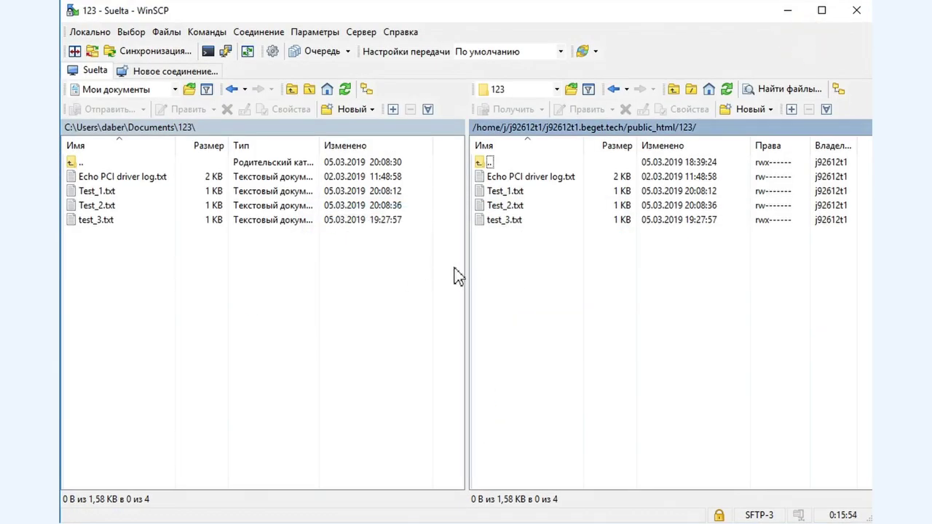